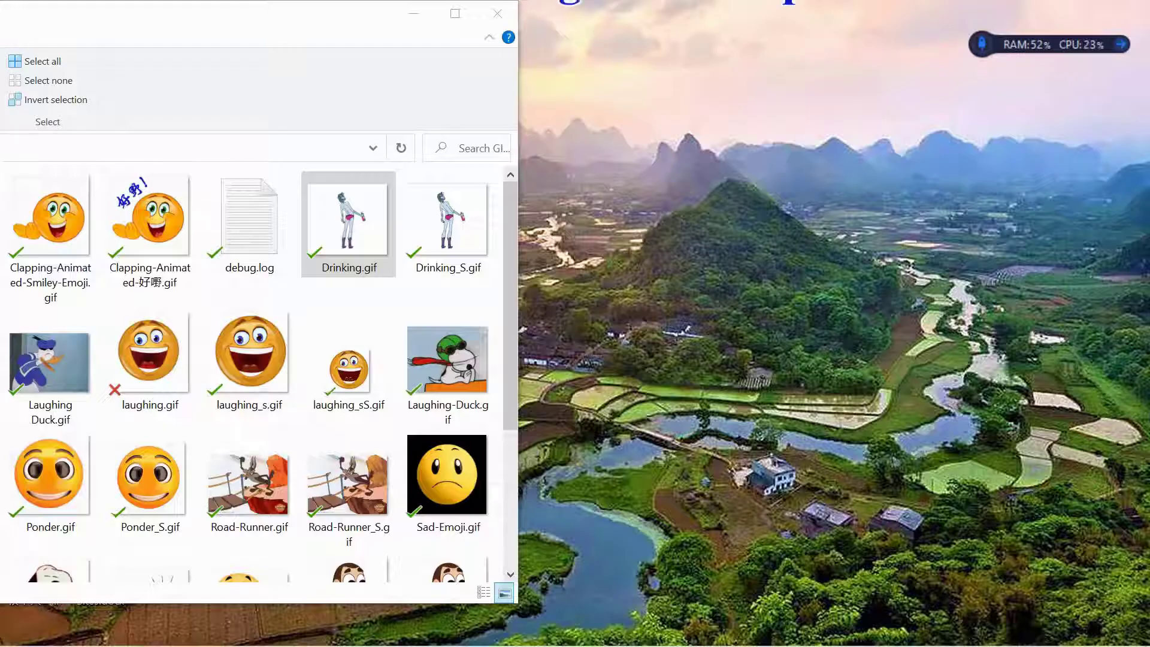
- Preview Drinking.gif's animation, playing it and then stopping playback
{"action": "double_click", "coordinate": [356, 238]}
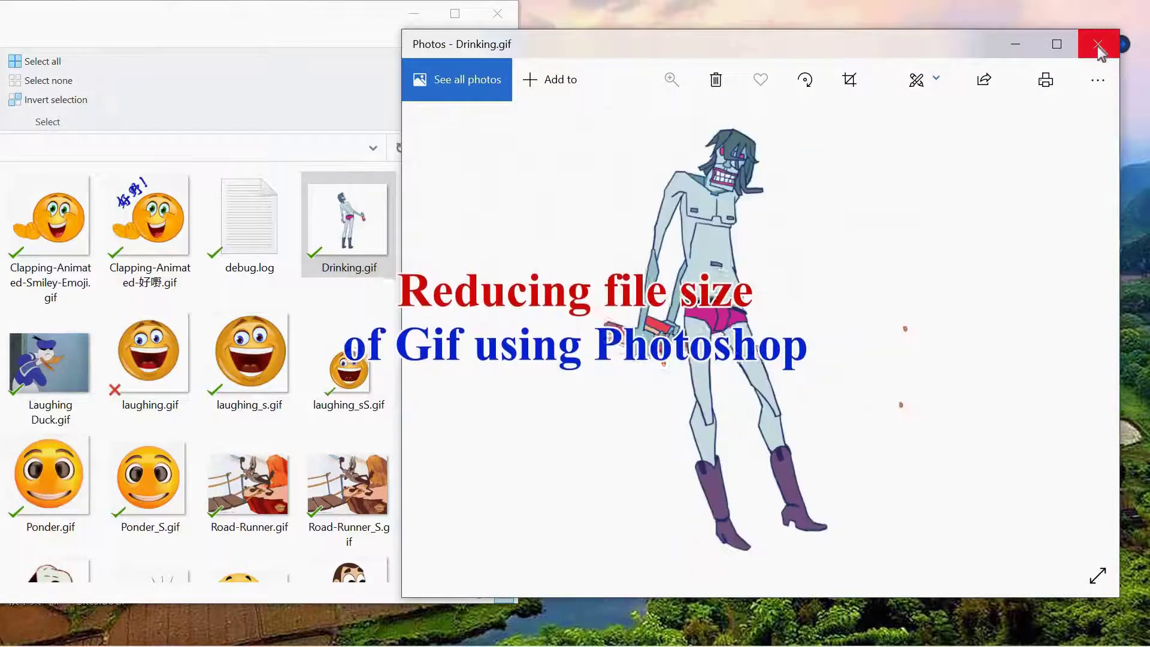
{"action": "left_click", "coordinate": [1099, 47]}
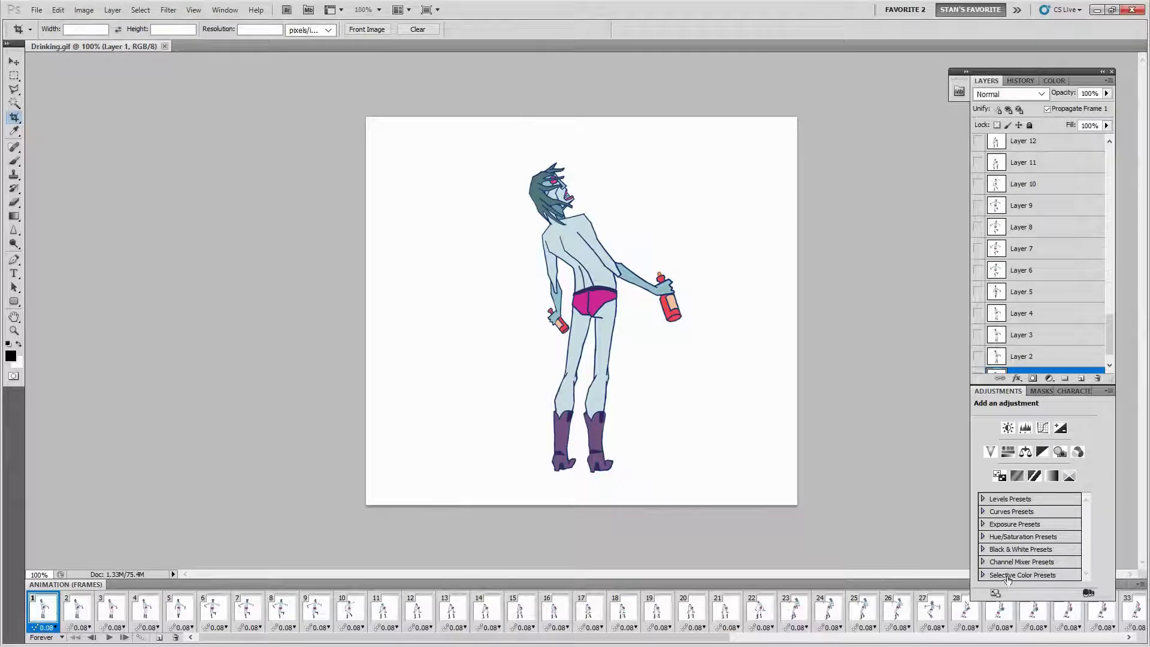
{"action": "left_click", "coordinate": [1082, 565]}
{"action": "key", "text": "space"}
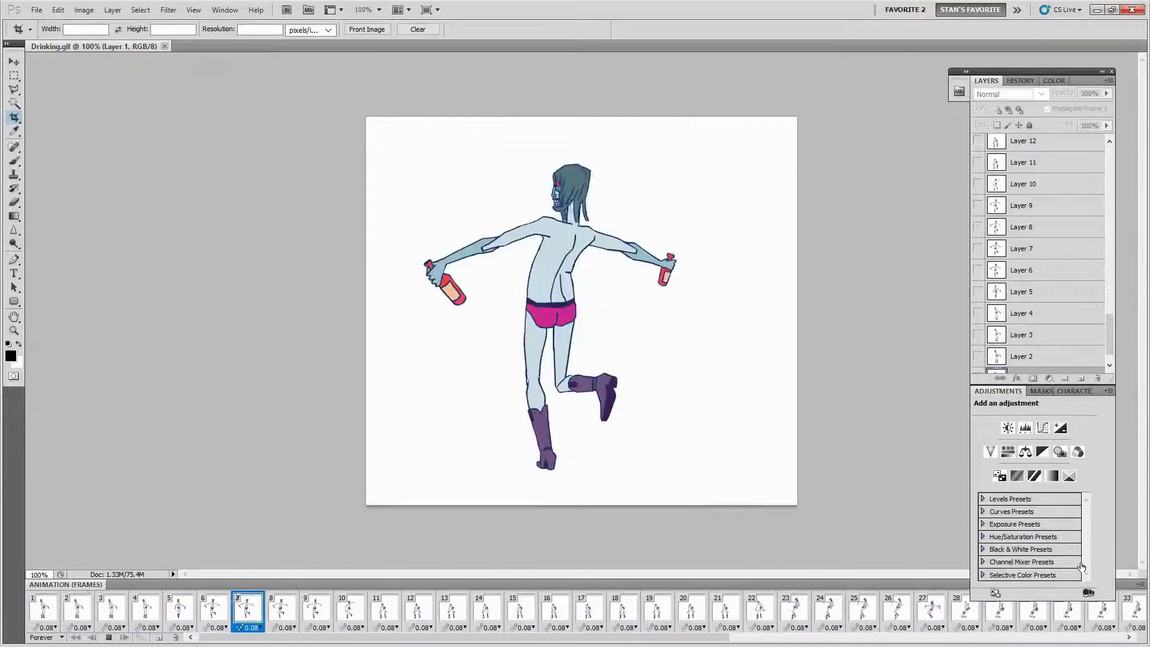
{"action": "key", "text": "space"}
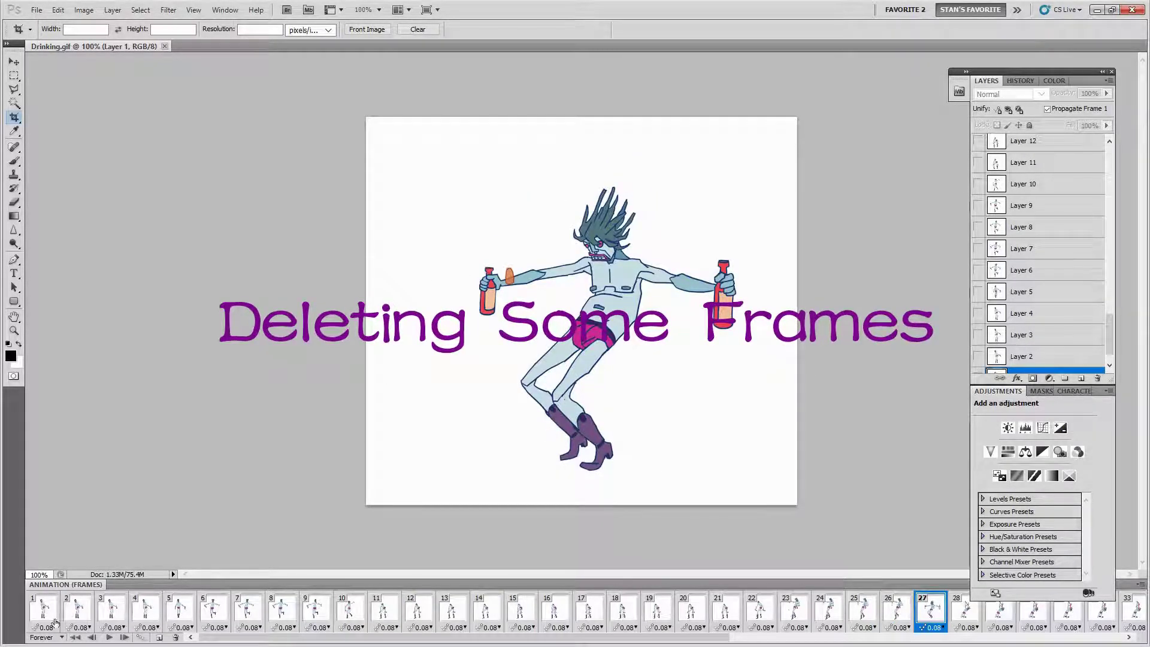
- Step through frames 10 to 22 and select that range in the Animation panel
{"action": "left_click", "coordinate": [350, 609]}
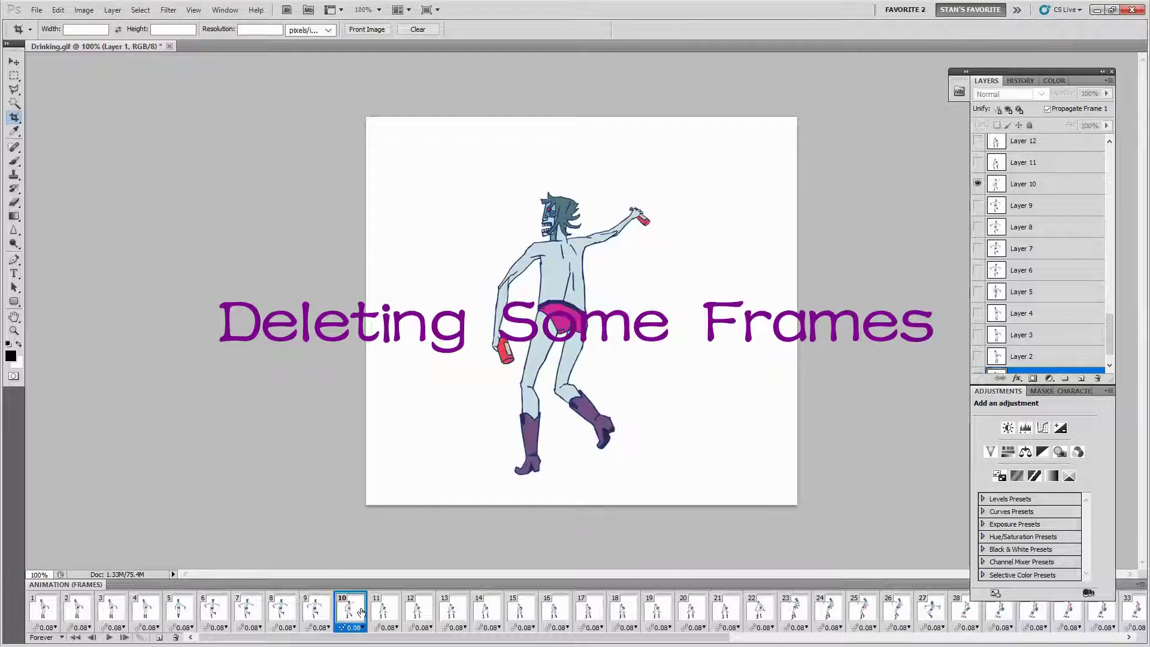
{"action": "left_click", "coordinate": [420, 609]}
{"action": "left_click", "coordinate": [452, 609]}
{"action": "left_click", "coordinate": [487, 610]}
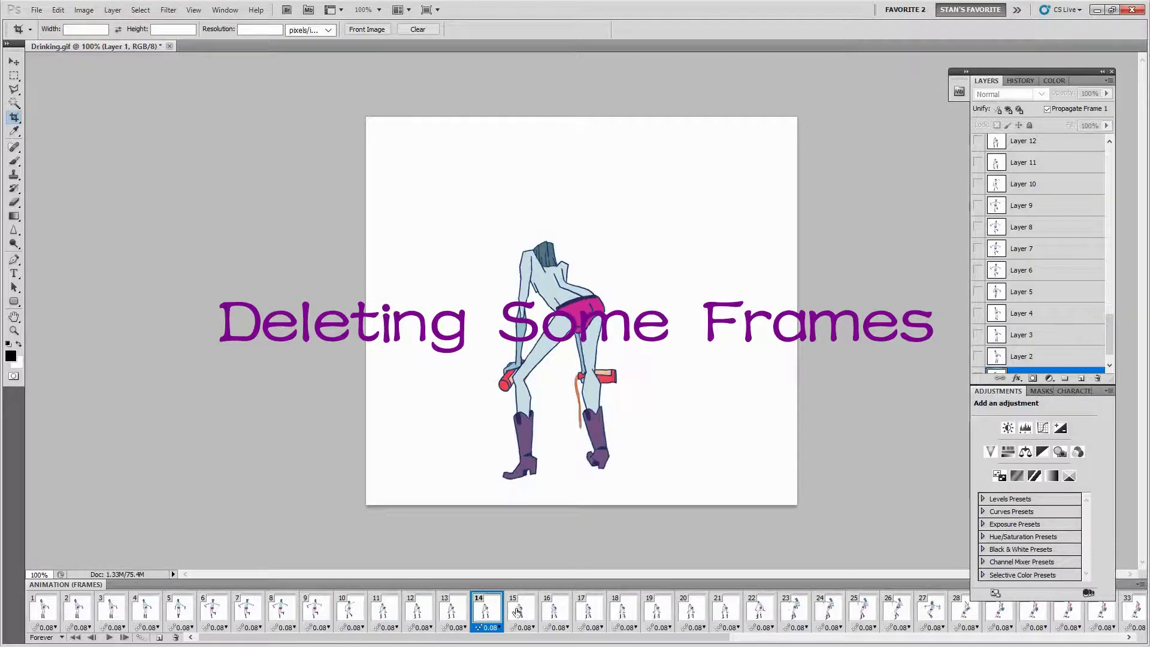
{"action": "left_click", "coordinate": [519, 610]}
{"action": "left_click", "coordinate": [554, 610]}
{"action": "left_click", "coordinate": [623, 610]}
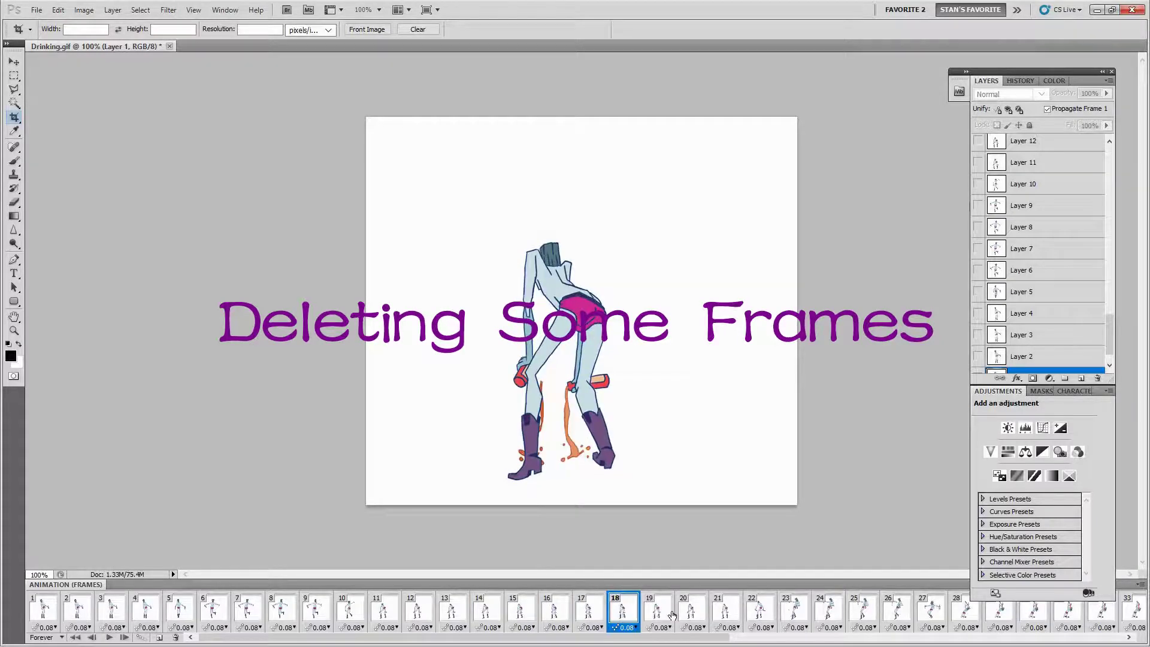
{"action": "left_click", "coordinate": [657, 609]}
{"action": "left_click", "coordinate": [691, 609]}
{"action": "left_click", "coordinate": [726, 609]}
{"action": "left_click", "coordinate": [755, 610]}
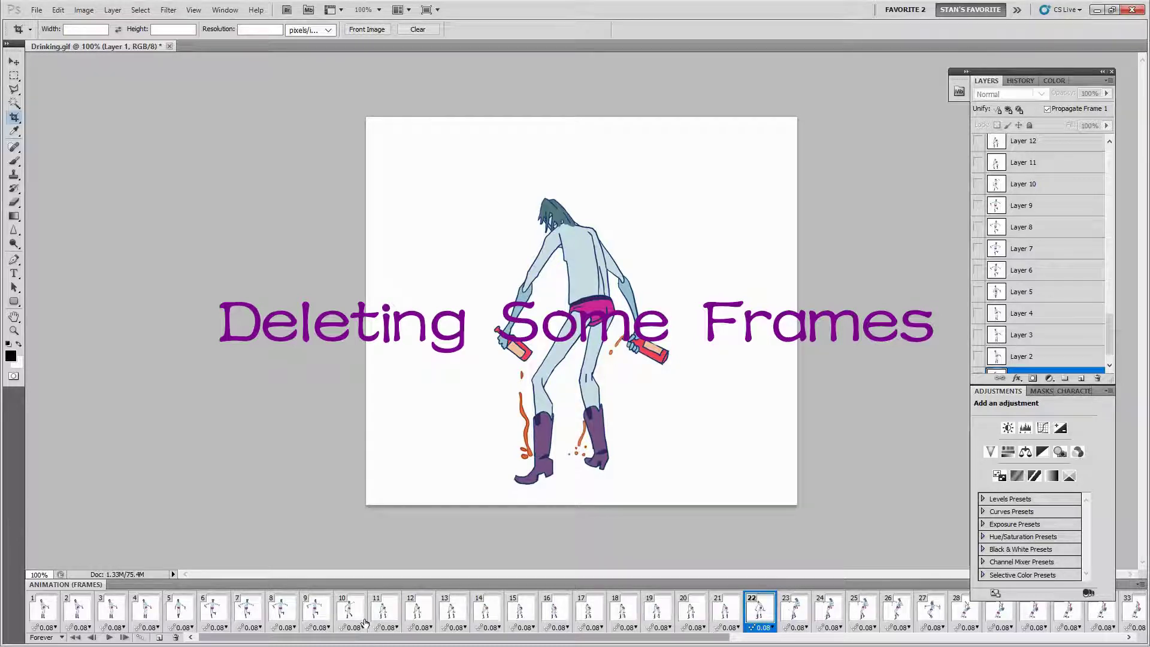
{"action": "left_click", "coordinate": [348, 610], "text": "shift"}
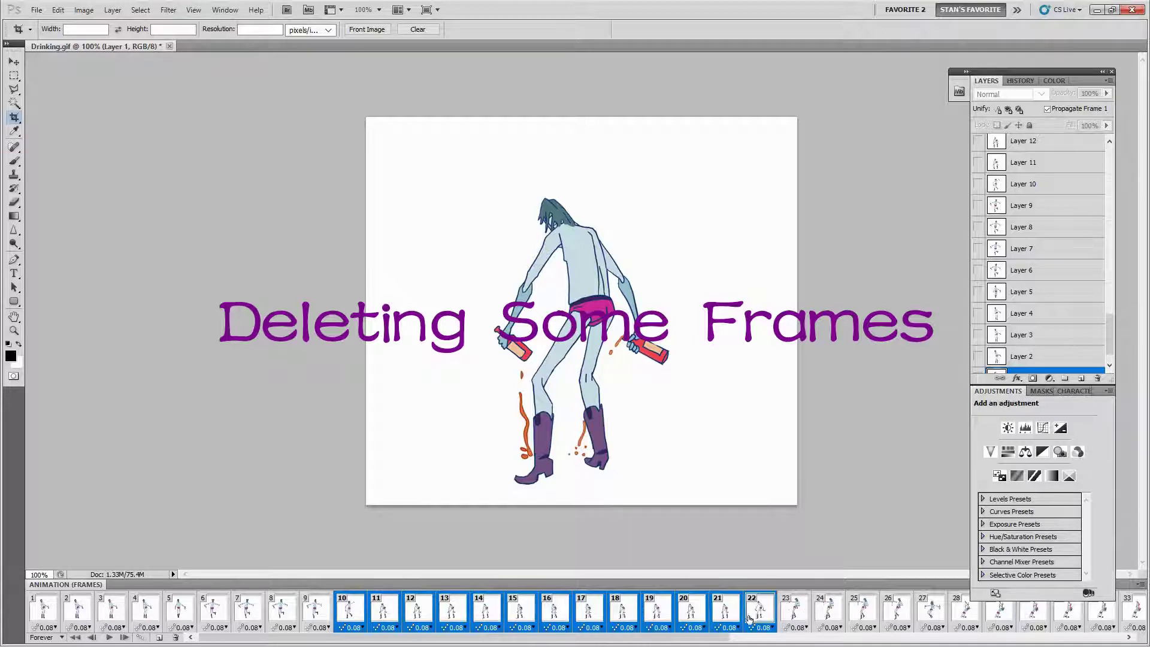
- Delete the selected frames 10–22 and confirm with Yes
{"action": "left_click", "coordinate": [176, 638]}
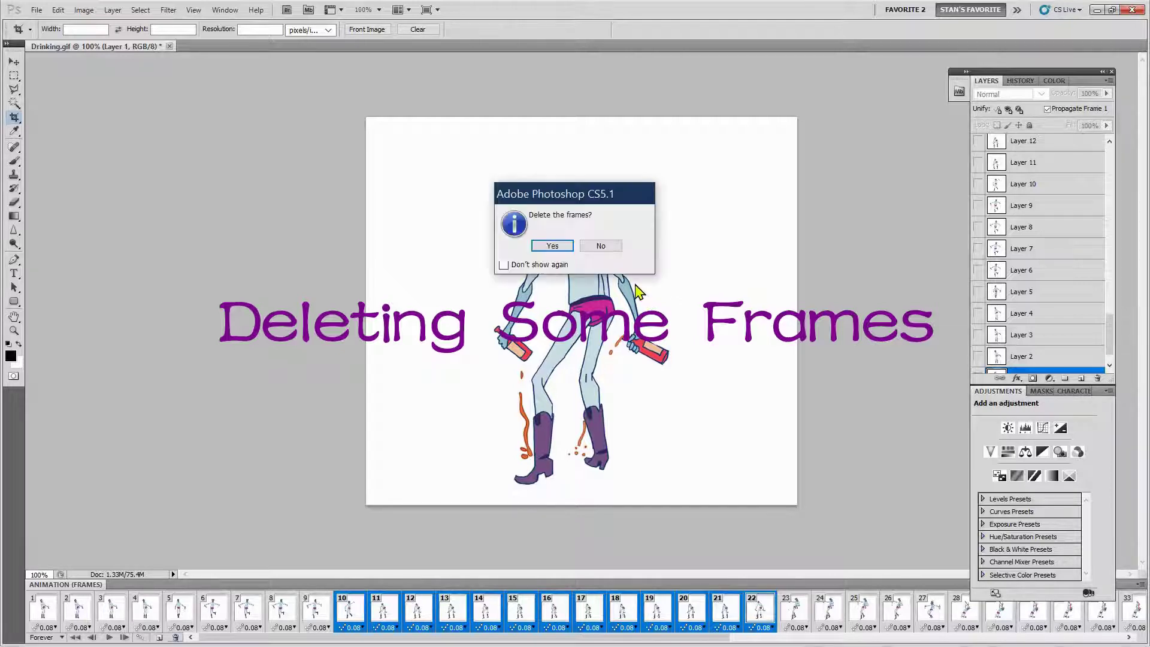
{"action": "left_click", "coordinate": [552, 246]}
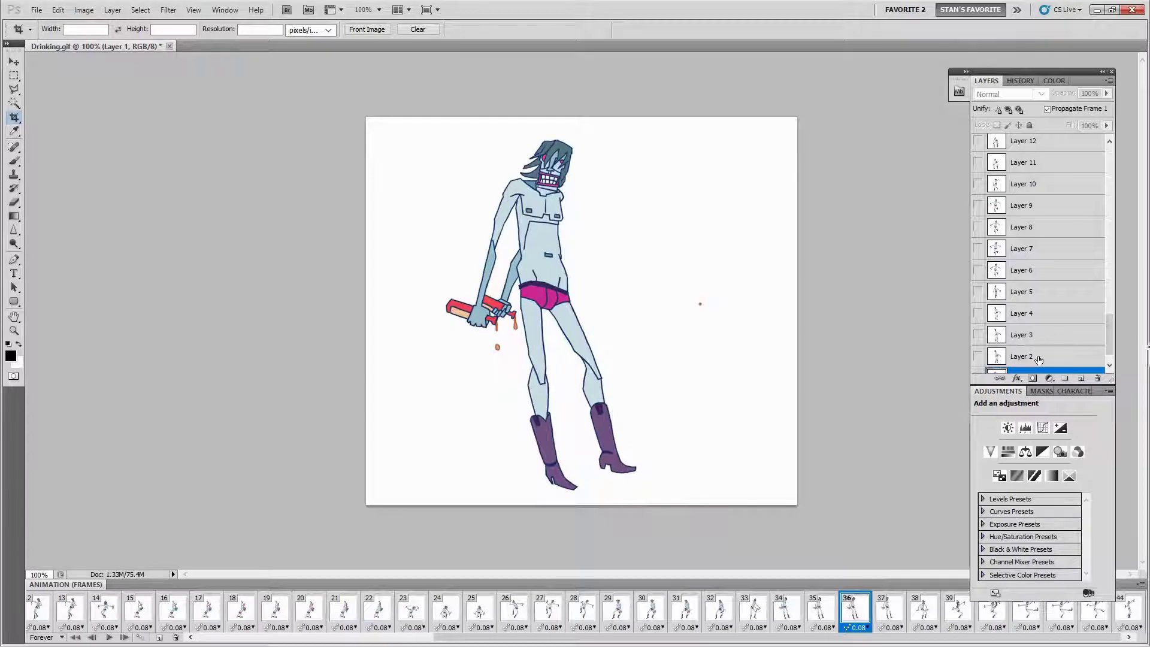
- Select all layers in the Layers panel, from Layer 1 up to Layer 57
{"action": "scroll", "coordinate": [1039, 357], "scroll_direction": "down", "scroll_amount": 1}
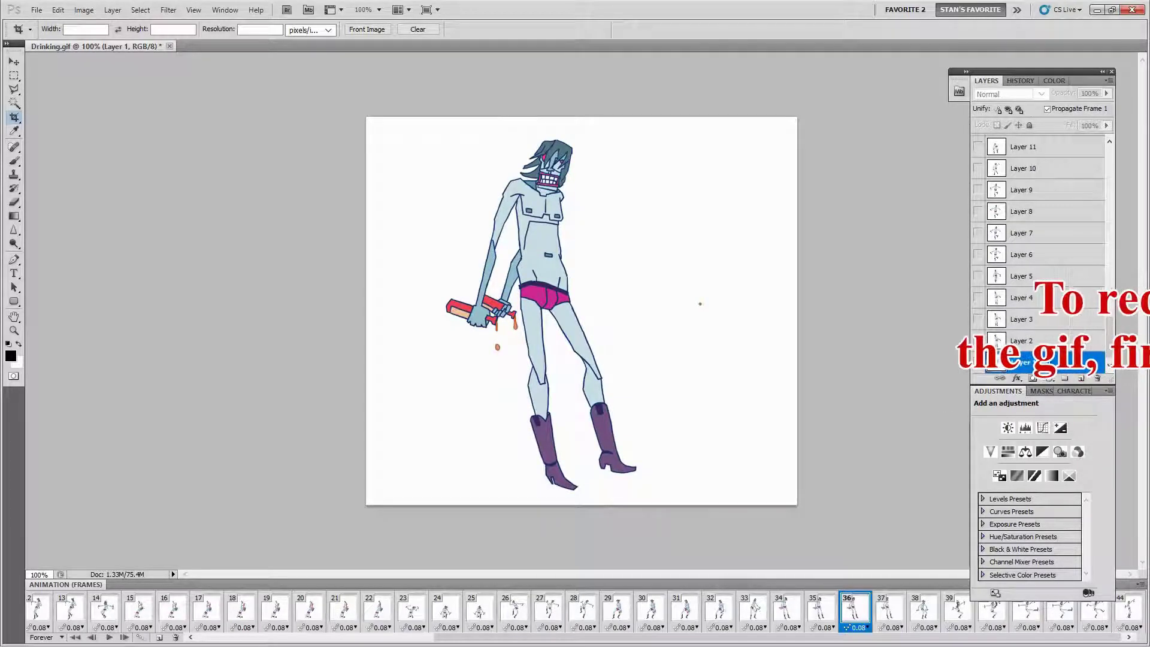
{"action": "scroll", "coordinate": [1085, 232], "scroll_direction": "up", "scroll_amount": 10}
{"action": "scroll", "coordinate": [1081, 192], "scroll_direction": "up", "scroll_amount": 6}
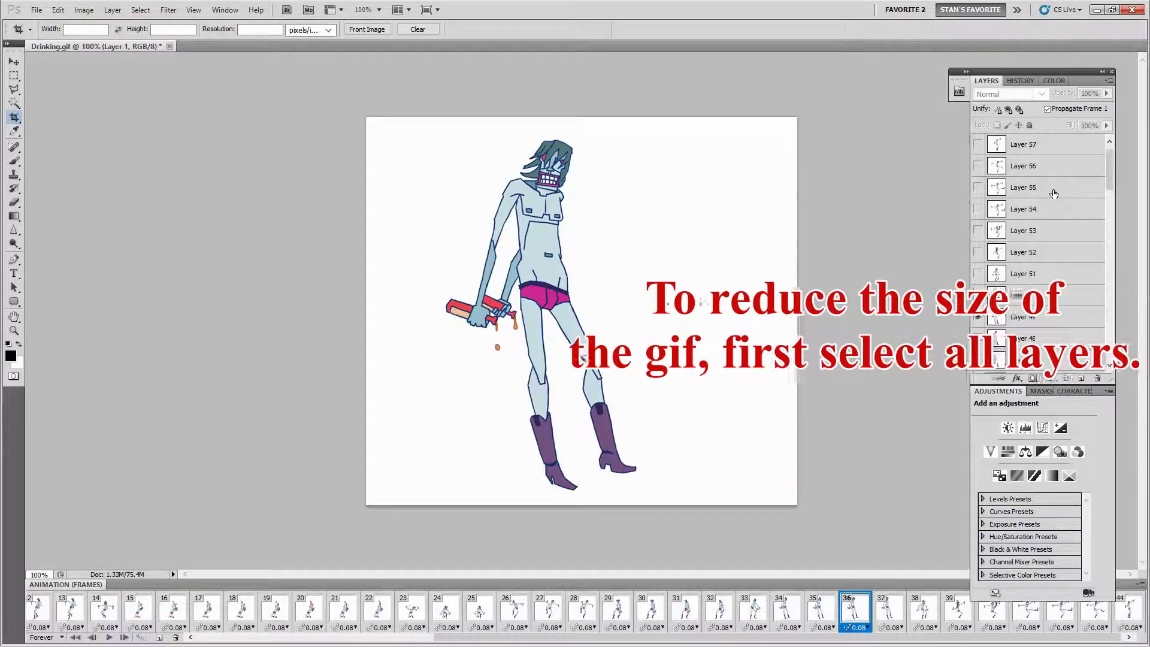
{"action": "left_click", "coordinate": [1070, 150], "text": "shift"}
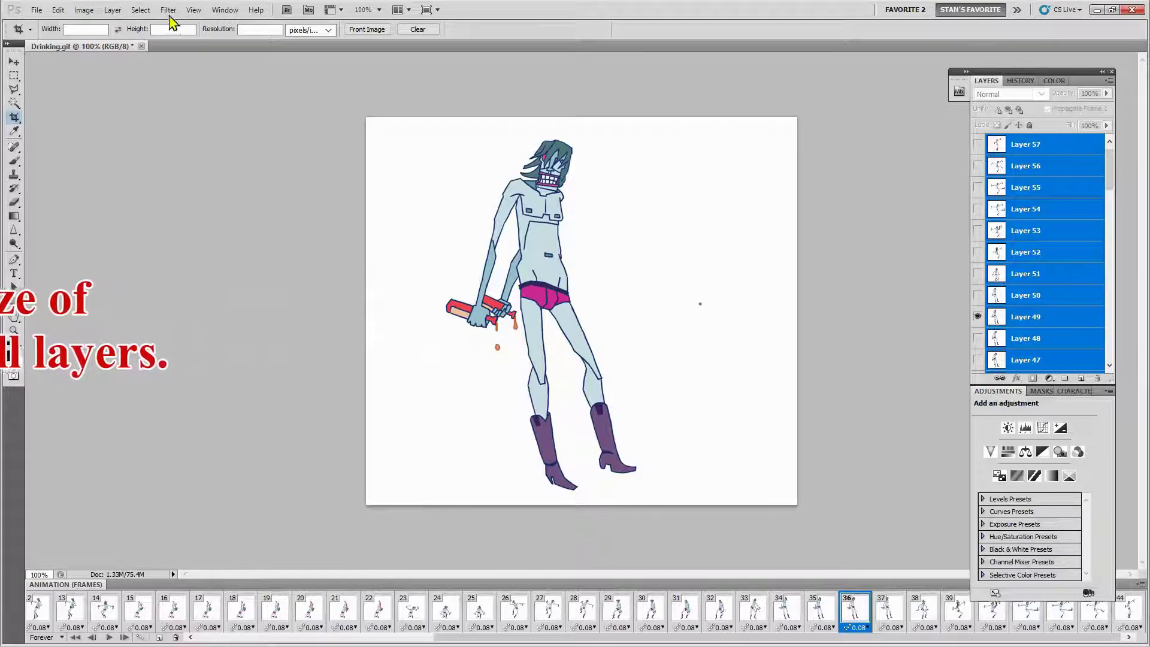
{"action": "left_click", "coordinate": [84, 10]}
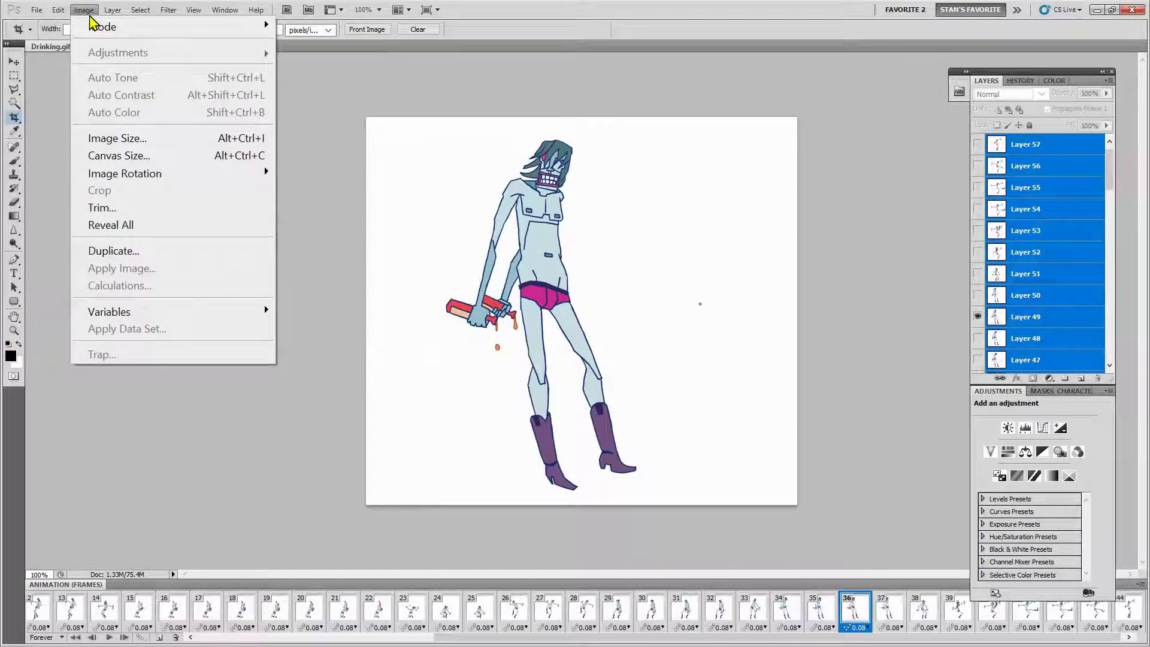
- In Image Size, work out 720 ÷ 3 in Calculator and replace the 720-pixel width
{"action": "left_click", "coordinate": [103, 138]}
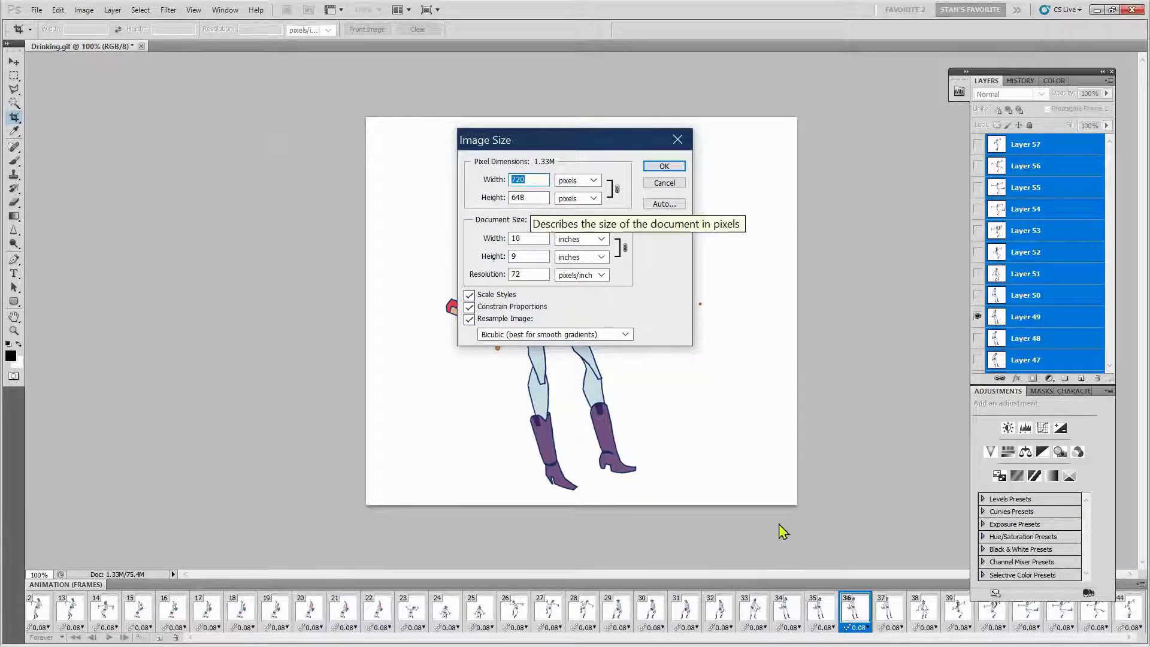
{"action": "left_click", "coordinate": [681, 640]}
{"action": "type", "text": "720"}
{"action": "key", "text": "slash"}
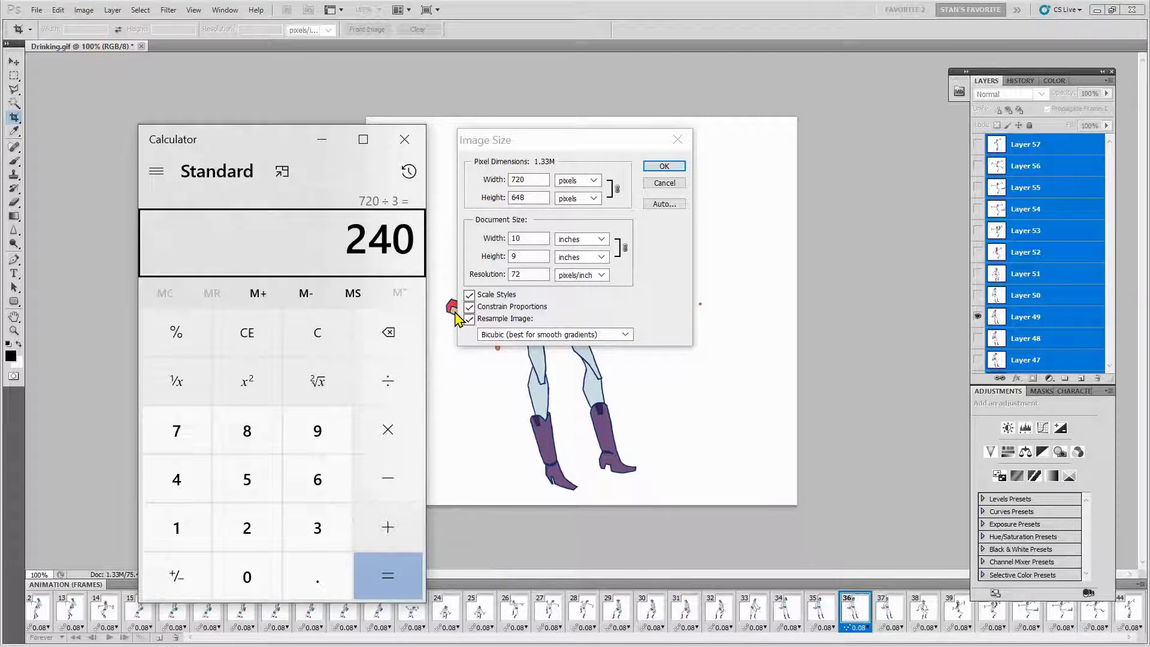
{"action": "left_click", "coordinate": [528, 182]}
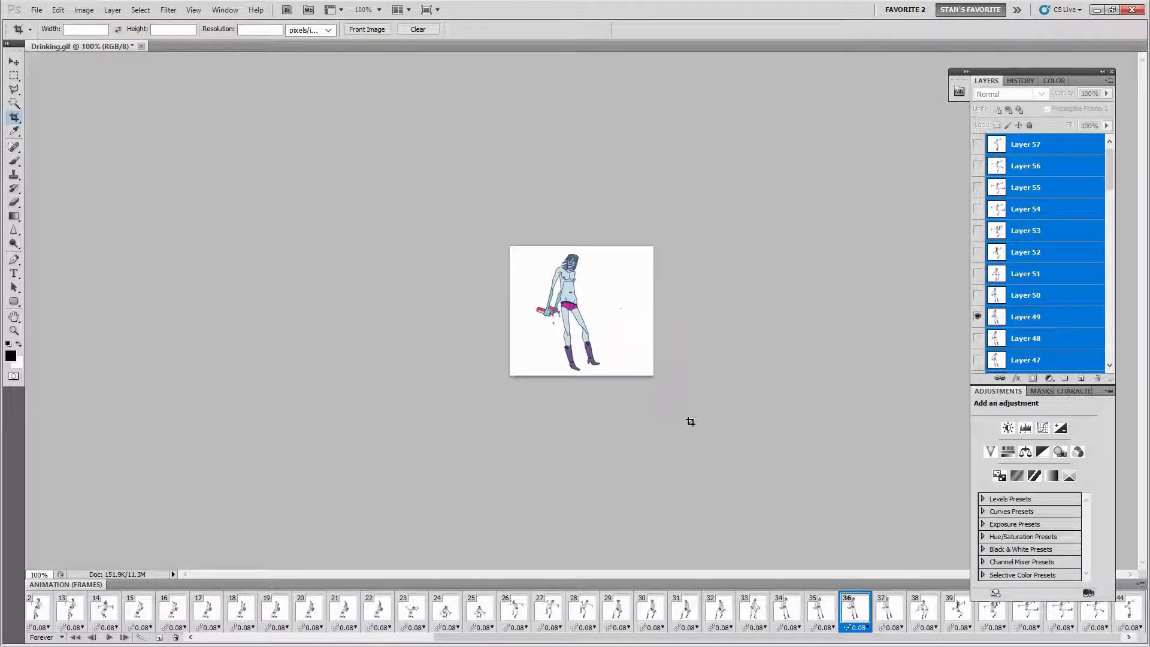
- Play the resized animation, zoom into the canvas to inspect it, then stop playback
{"action": "key", "text": "space"}
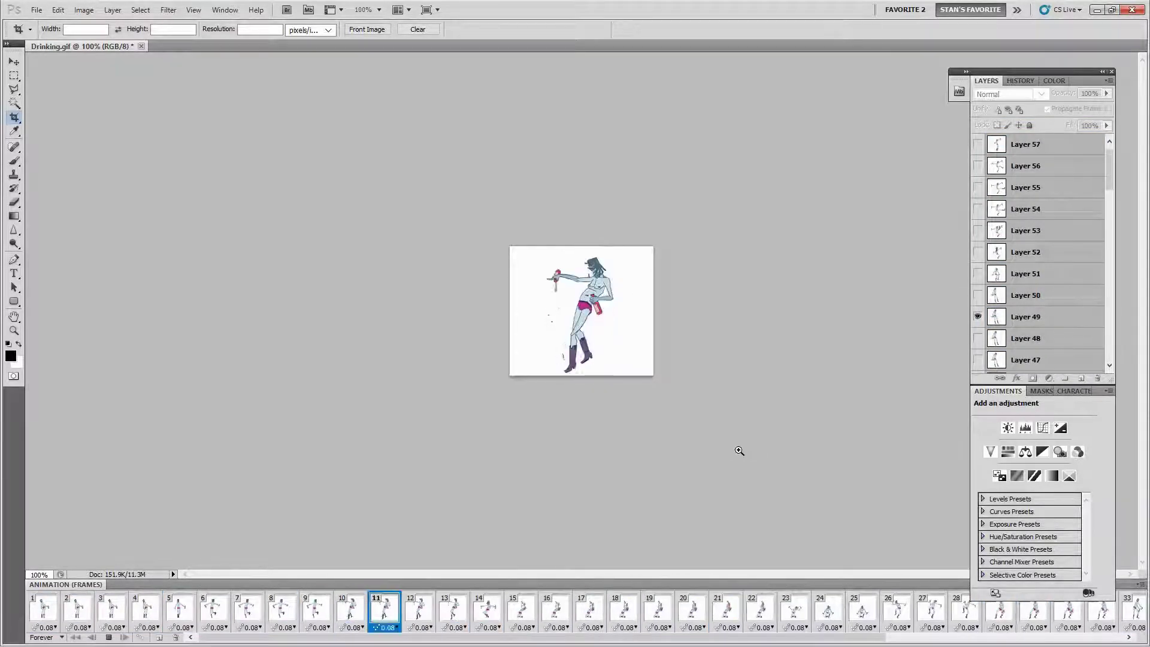
{"action": "key", "text": "z"}
{"action": "left_click", "coordinate": [739, 451]}
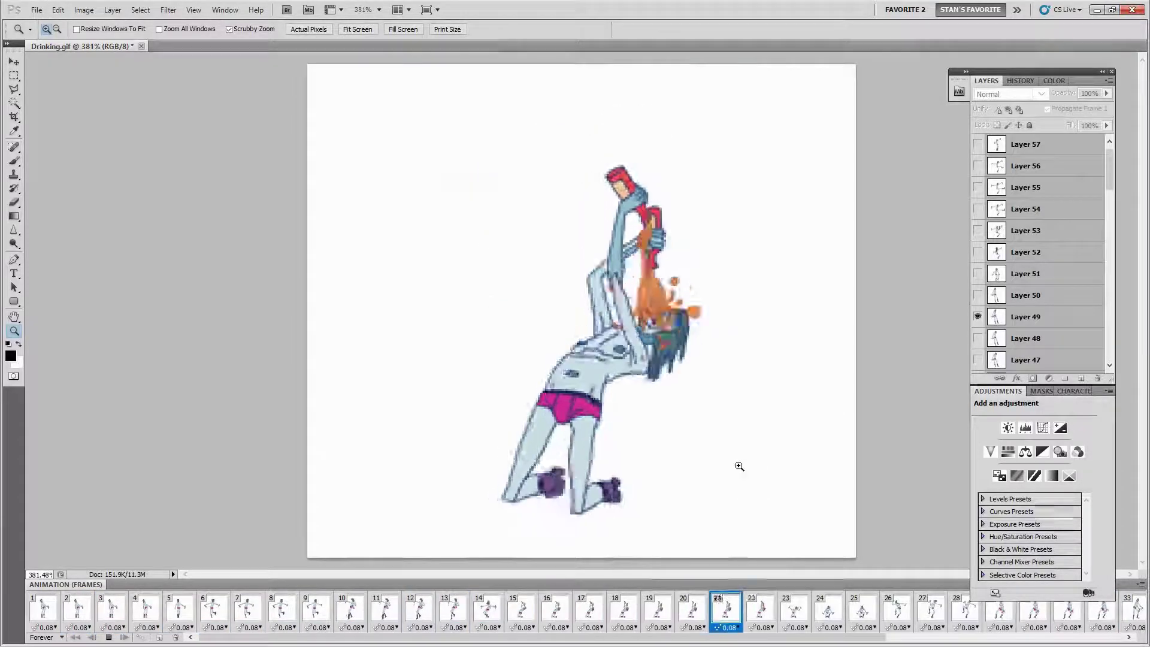
{"action": "key", "text": "space"}
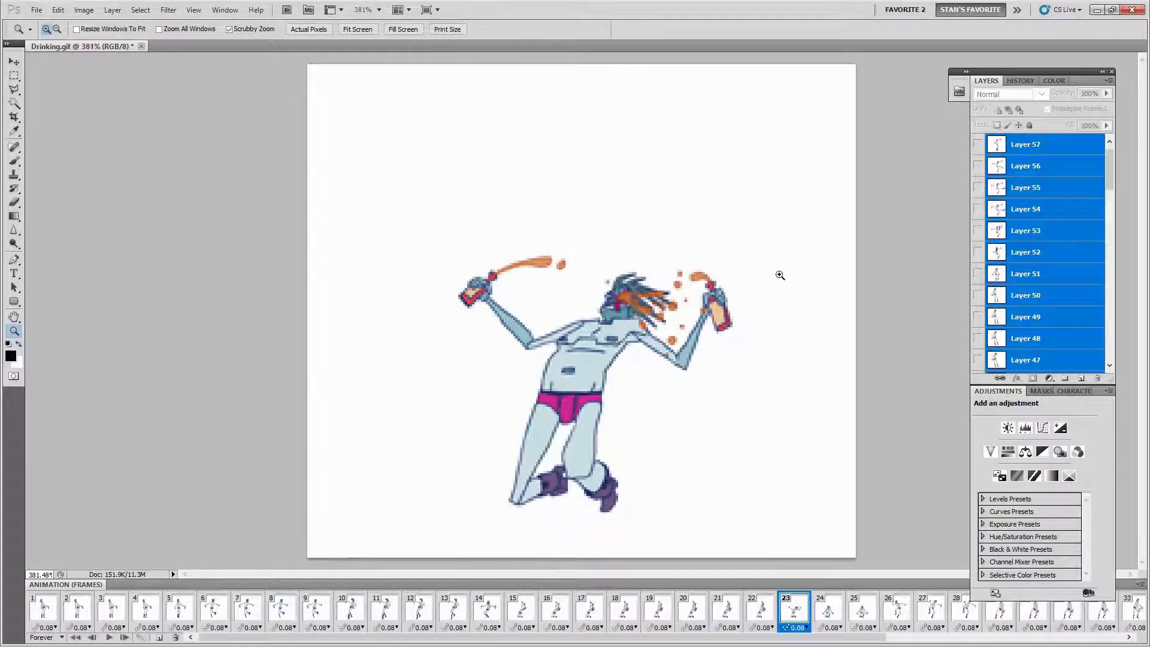
{"action": "left_click", "coordinate": [36, 10]}
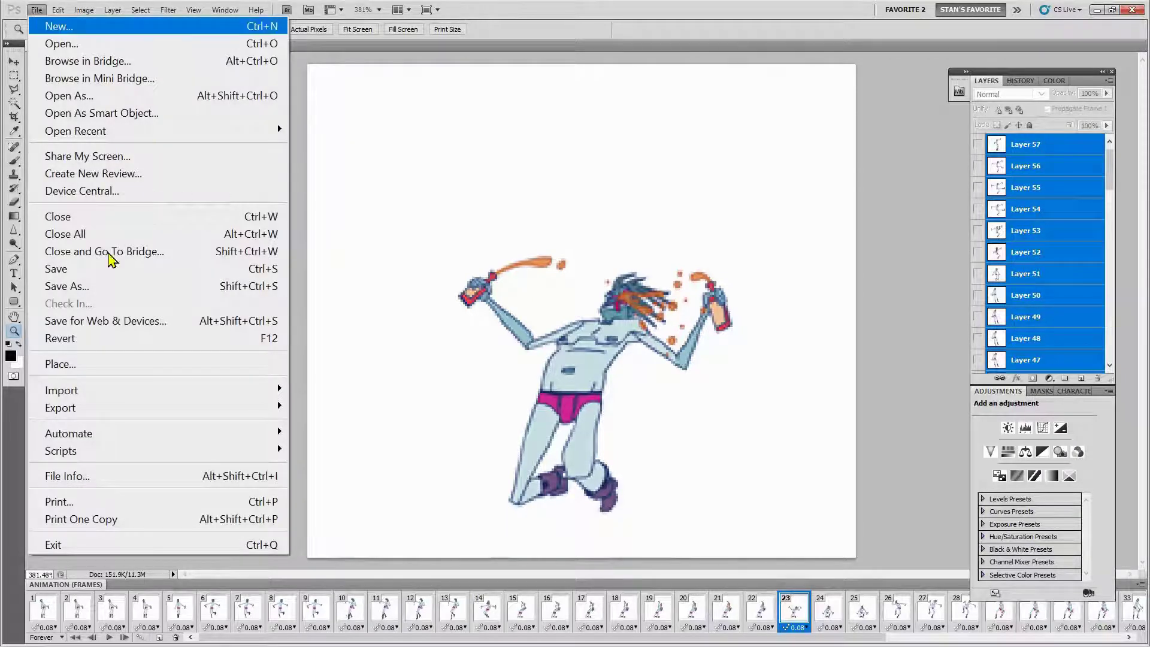
- Export the animation with Save for Web & Devices as Drinking_S.gif in the GIFs folder
{"action": "left_click", "coordinate": [169, 331]}
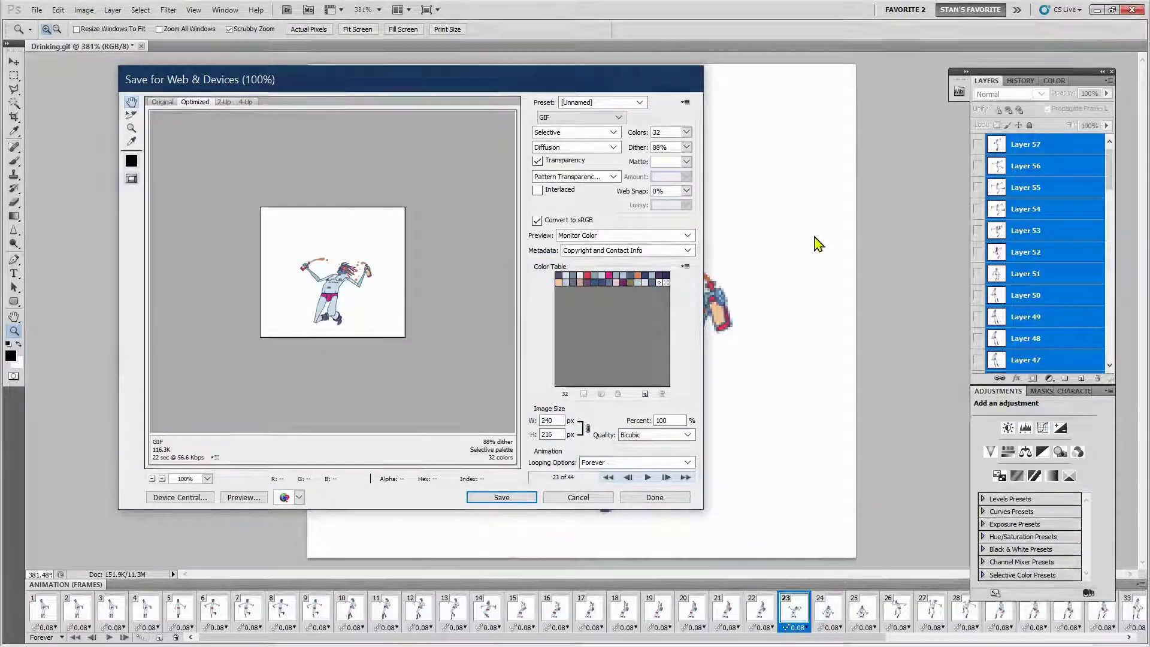
{"action": "left_click", "coordinate": [499, 498]}
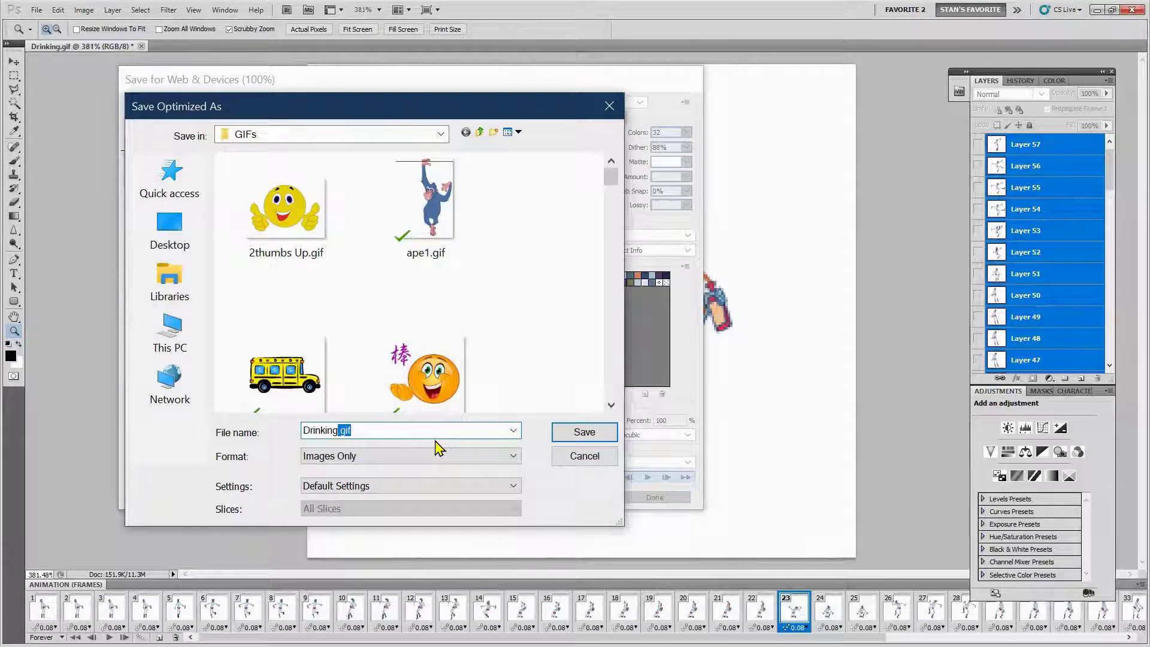
{"action": "type", "text": "_"}
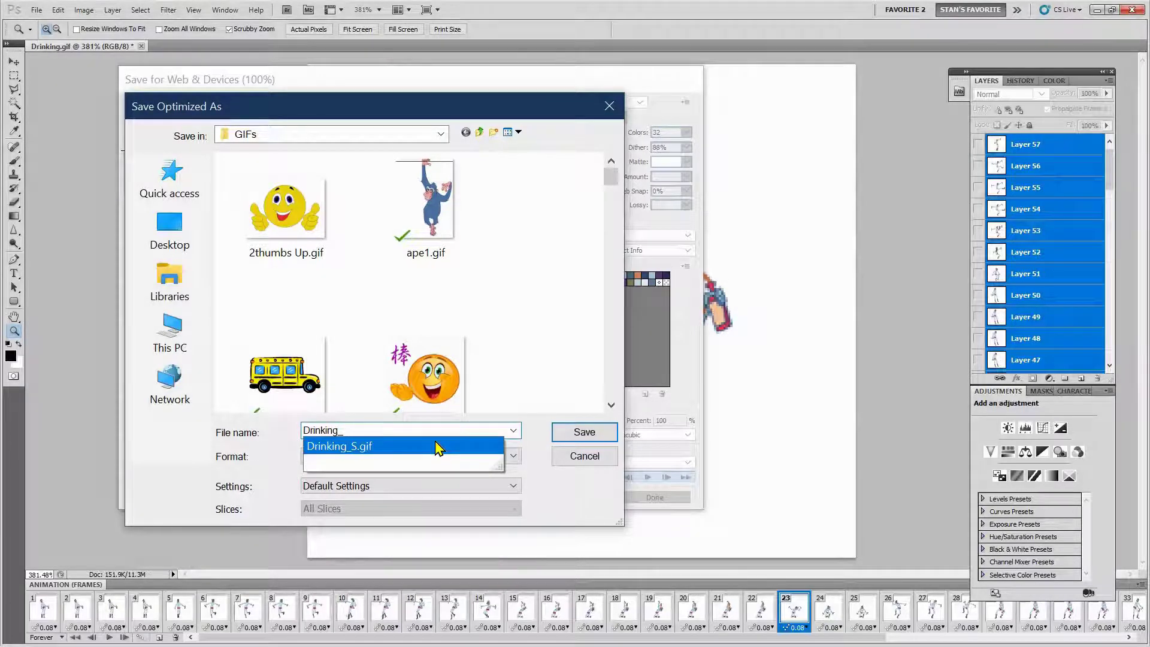
{"action": "key", "text": "Return"}
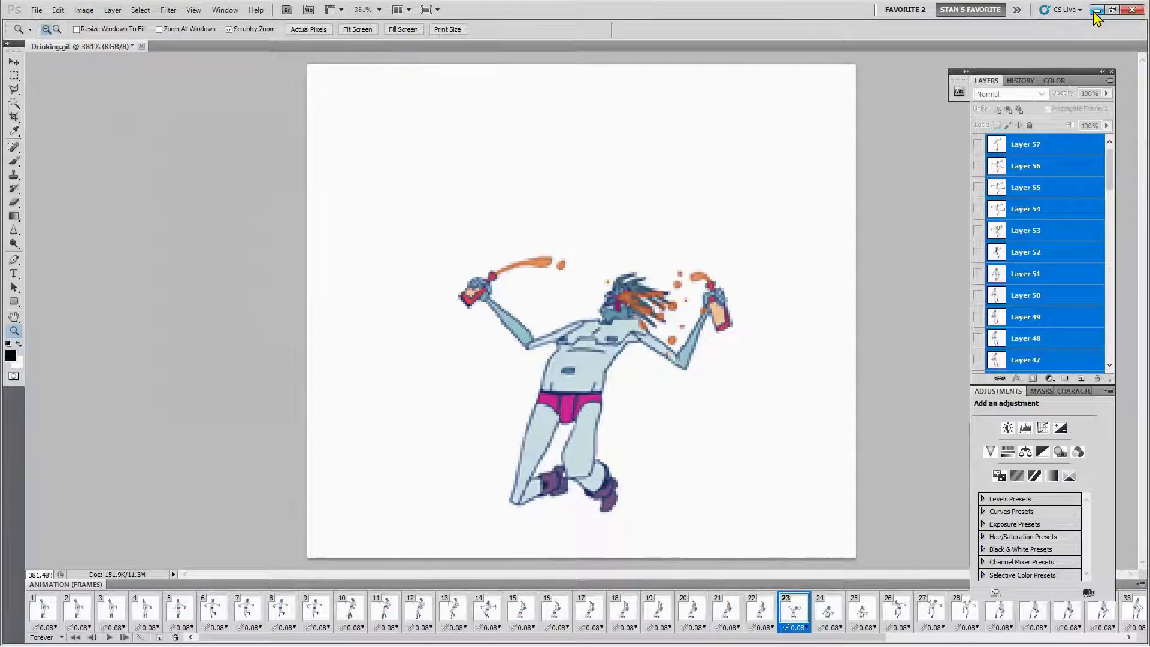
{"action": "left_click", "coordinate": [1097, 12]}
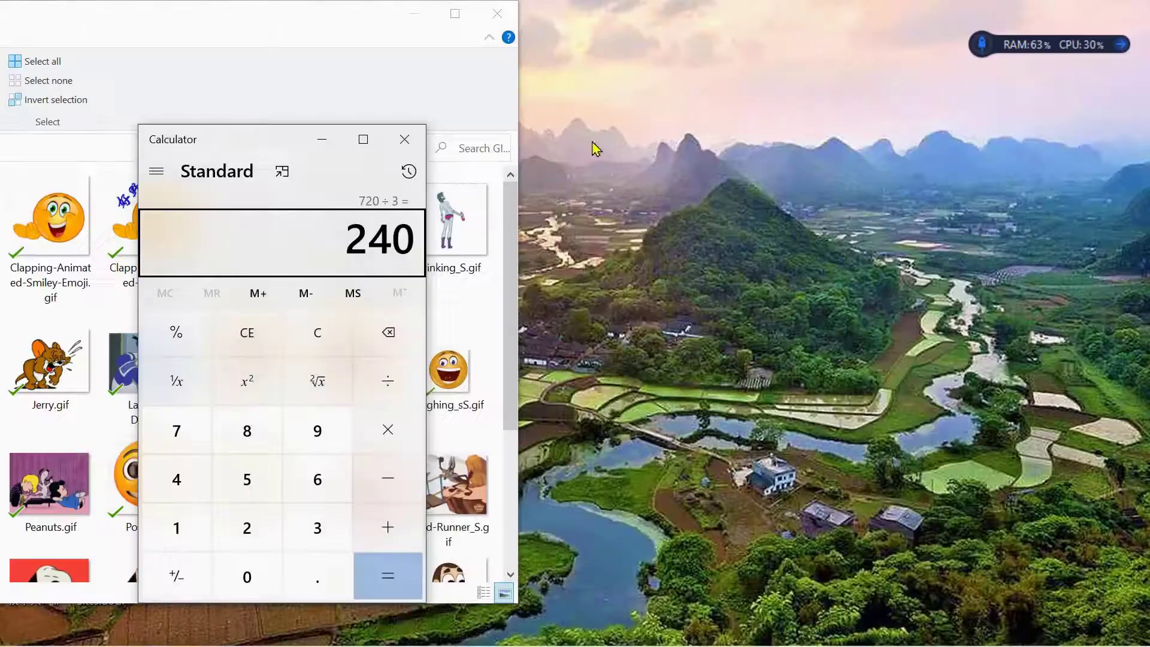
- Close Calculator, then preview Drinking_S.gif and the original Drinking.gif in Photos
{"action": "left_click", "coordinate": [405, 139]}
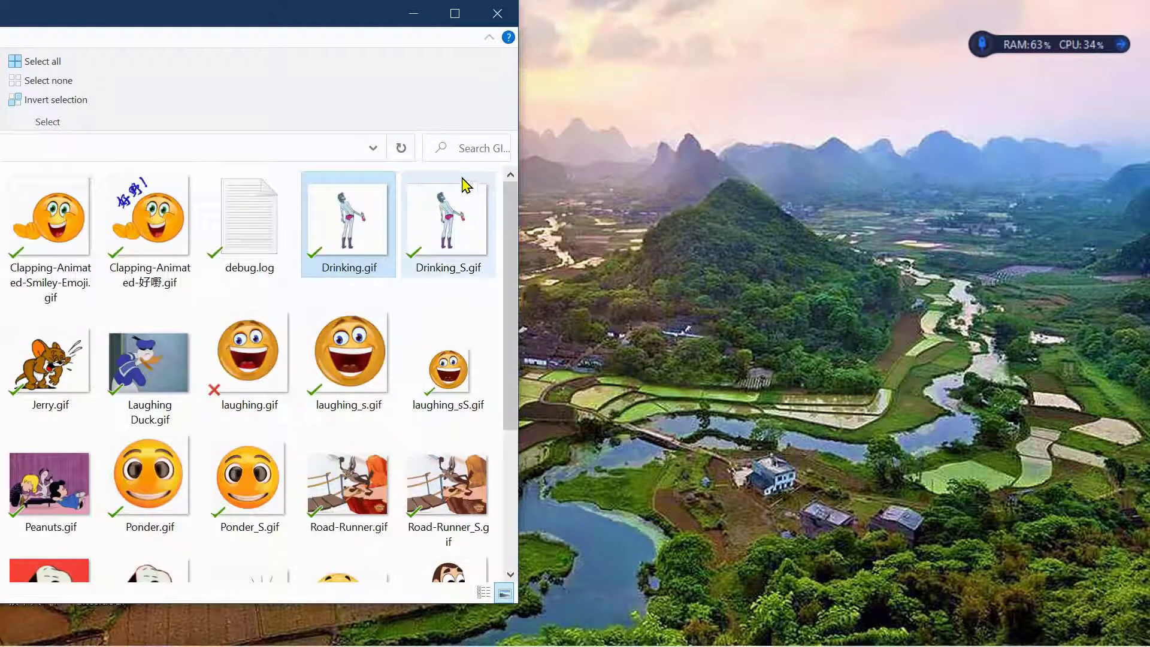
{"action": "double_click", "coordinate": [467, 239]}
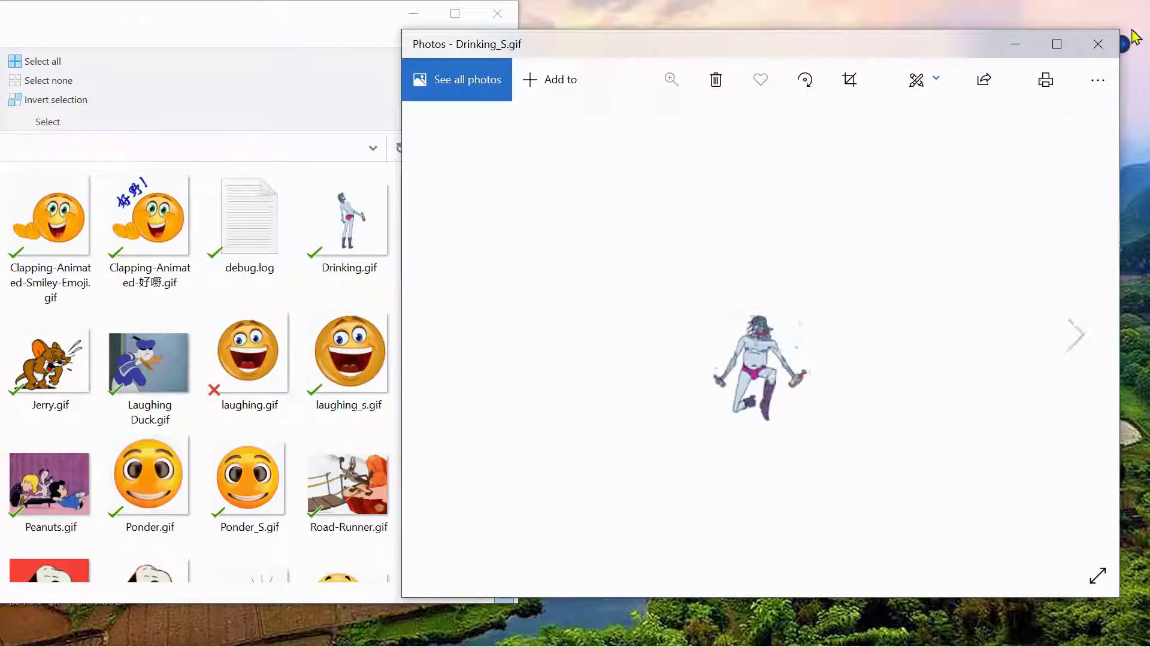
{"action": "left_click", "coordinate": [1098, 43]}
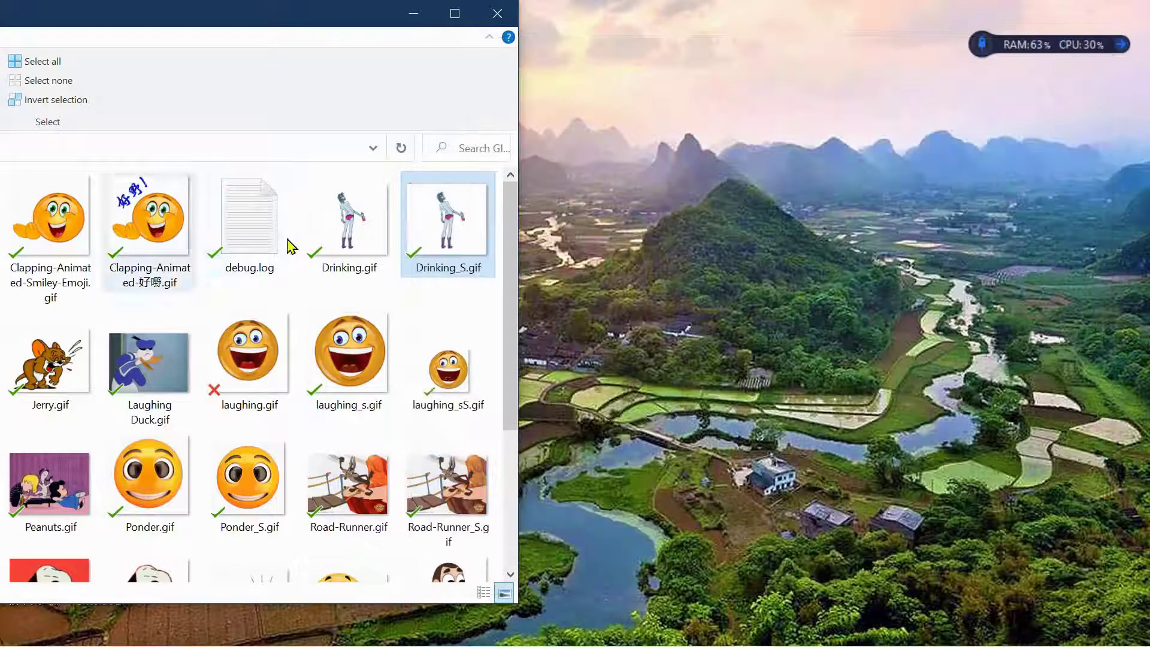
{"action": "double_click", "coordinate": [348, 222]}
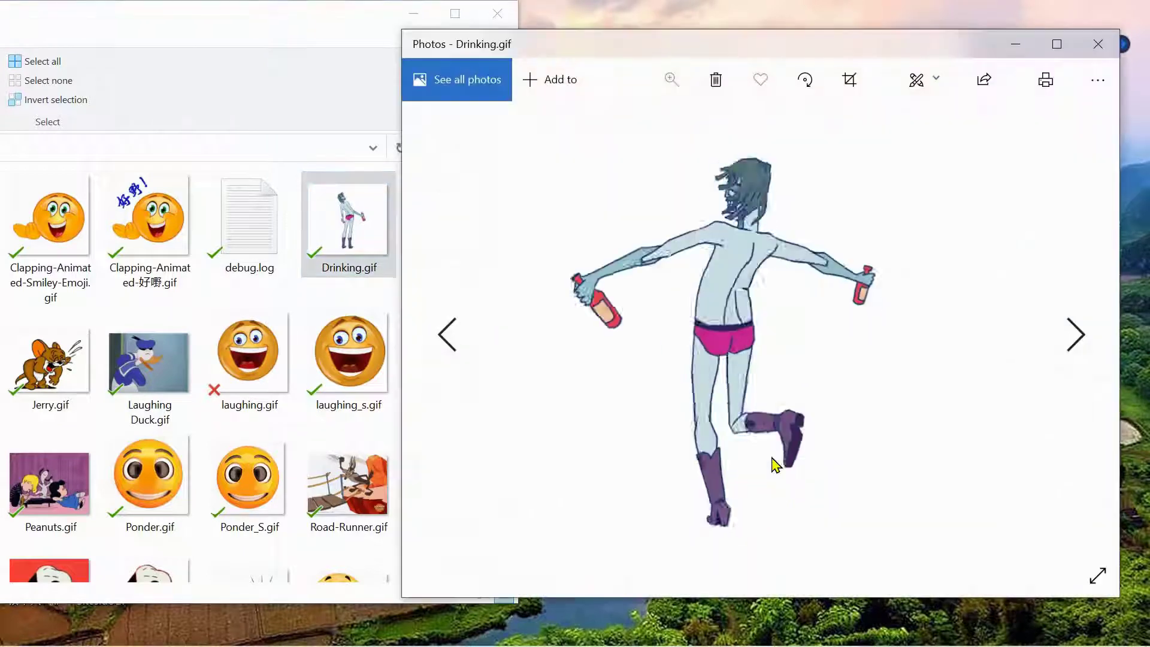
{"action": "left_click", "coordinate": [1098, 44]}
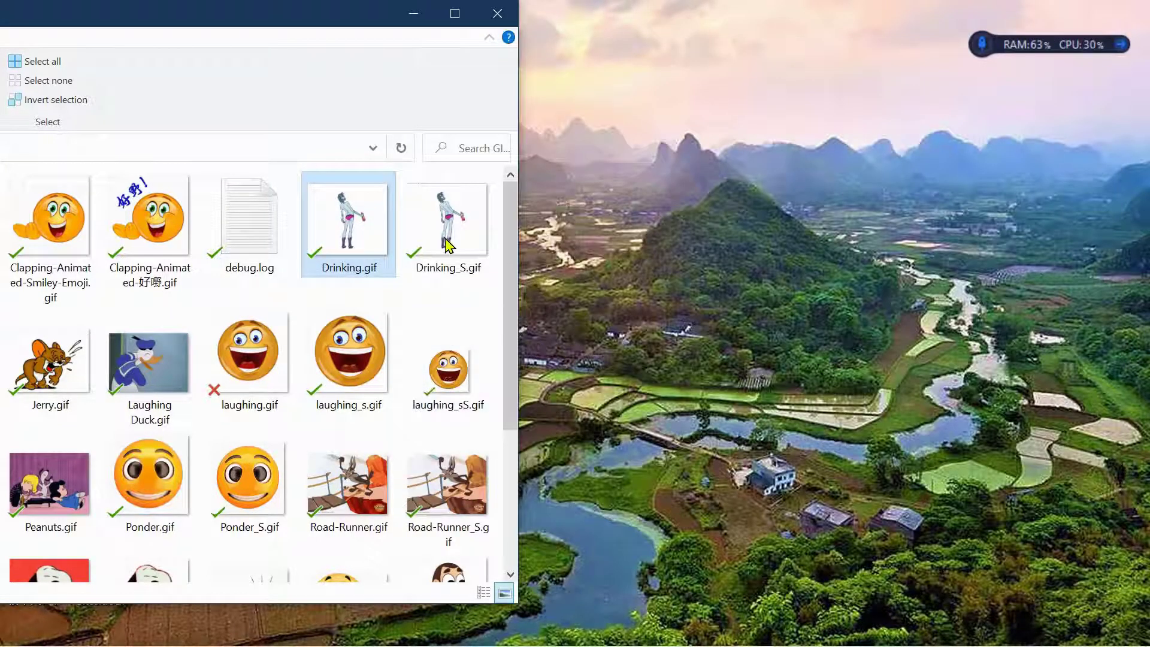